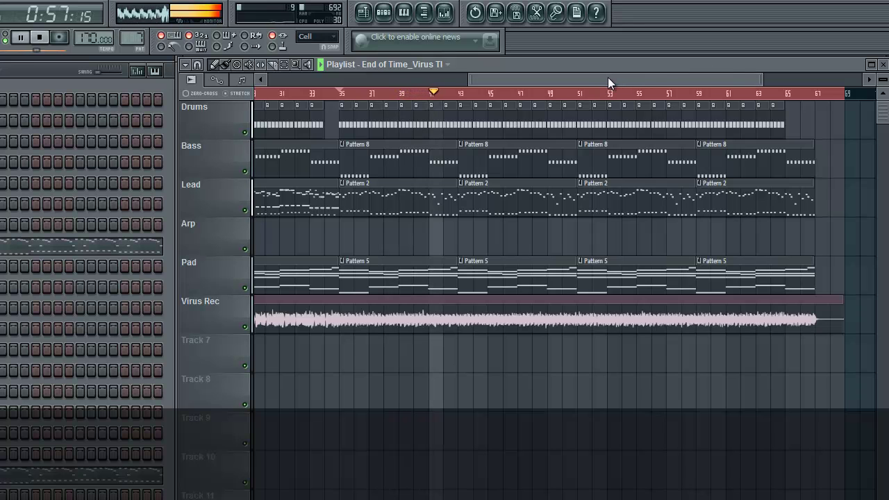
# Stop playback and return the song position to the beginning of the playlist
pyautogui.moveTo(608, 79); pyautogui.dragTo(223, 100)
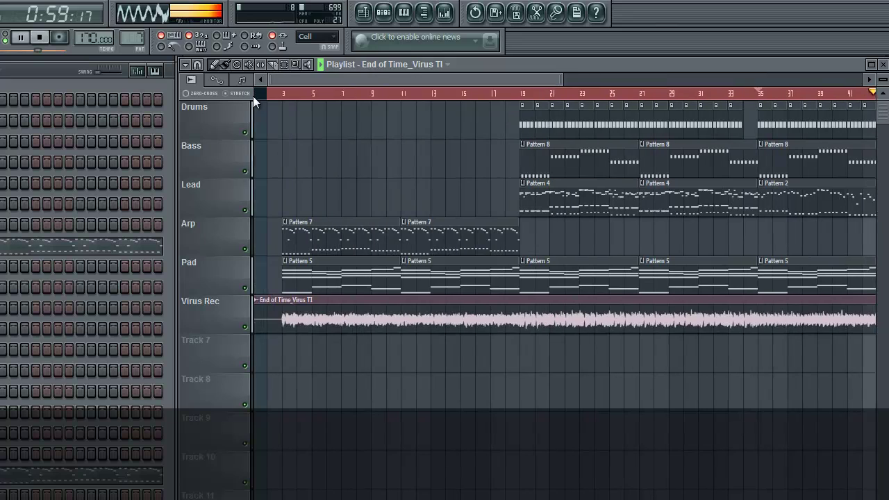
pyautogui.press('space')
pyautogui.click(282, 98)
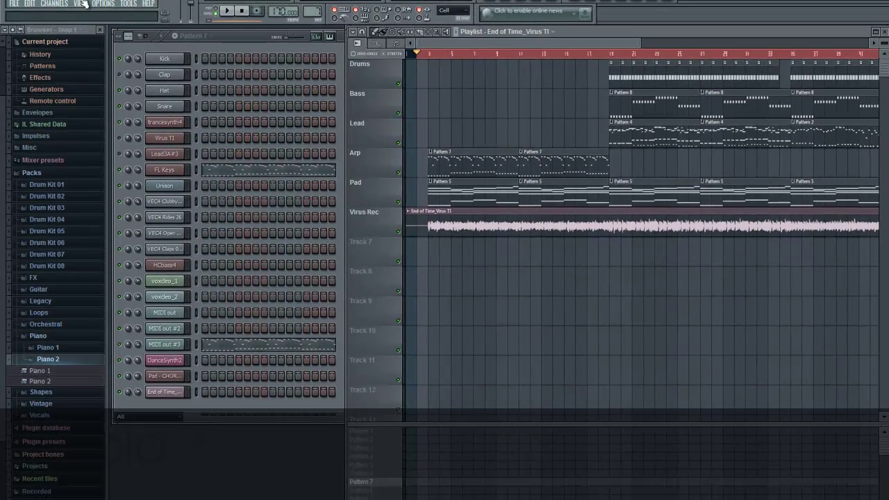
# Add an audio clip channel, load CleoVocal1.wav into it and place the clip at the start of Track 7
pyautogui.click(53, 4)
pyautogui.moveTo(58, 13)
pyautogui.click(189, 63)
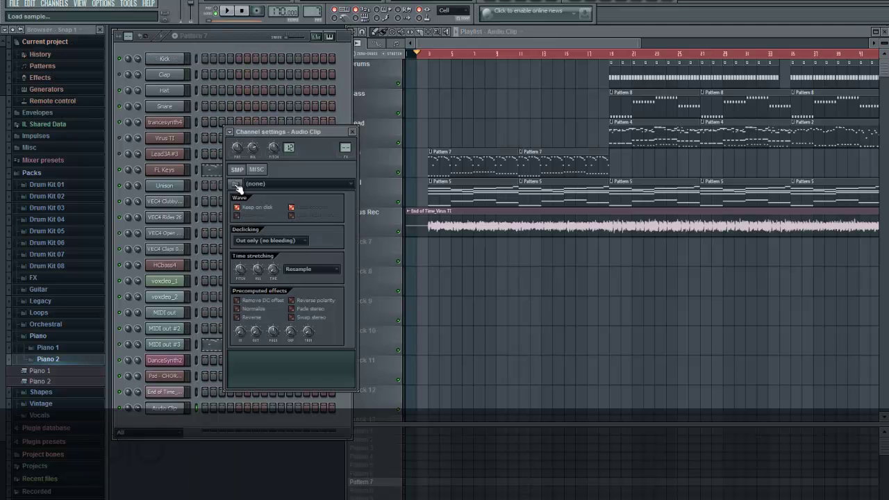
pyautogui.click(235, 184)
pyautogui.doubleClick(365, 142)
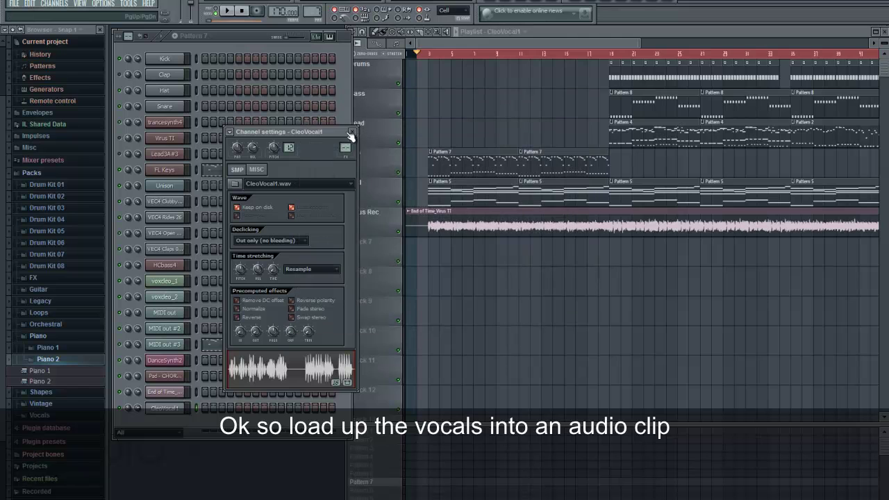
pyautogui.click(352, 132)
pyautogui.click(412, 258)
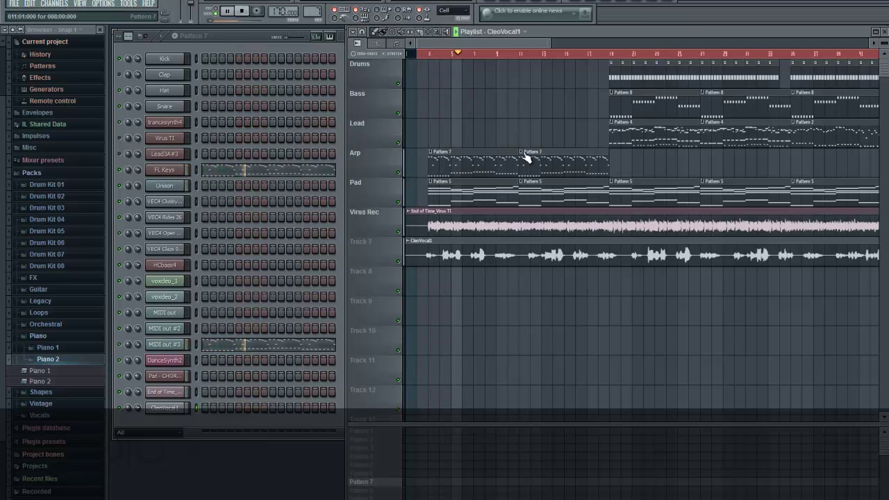
pyautogui.press('space')
# Time-stretch the CleoVocal1 clip to the project tempo with Autodetect, using the vocal's original tempo of 150 BPM
pyautogui.click(181, 412)
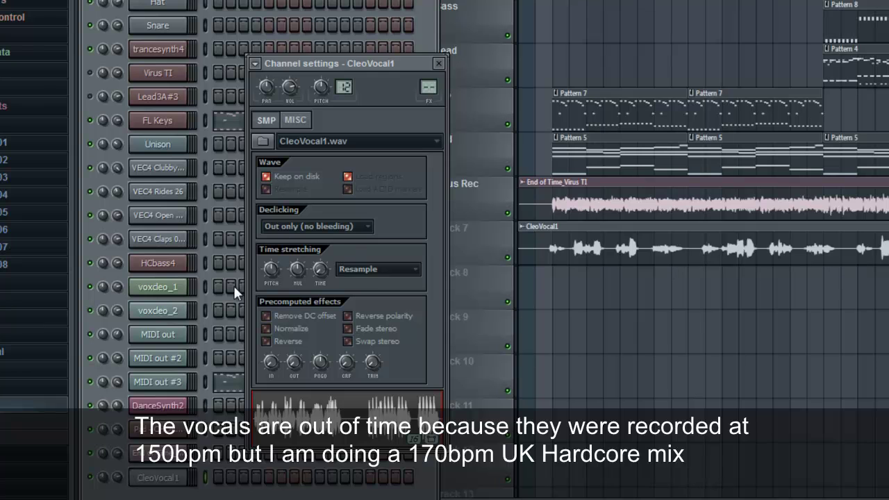
pyautogui.rightClick(320, 269)
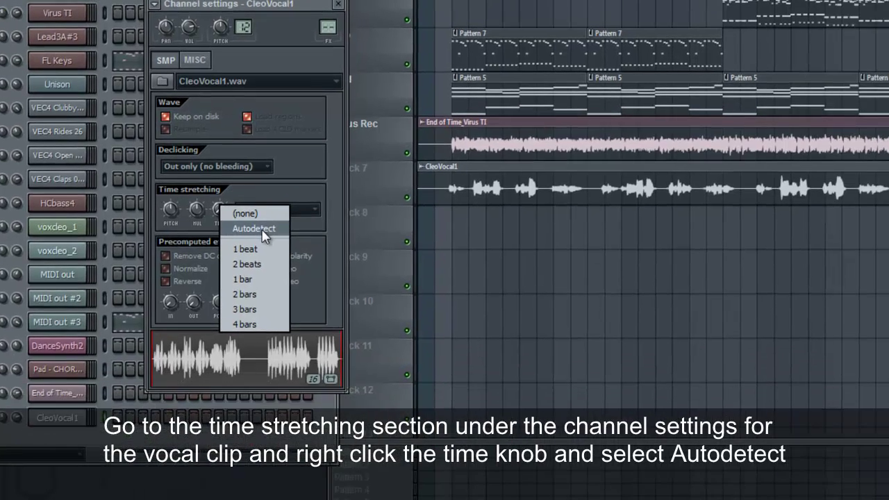
pyautogui.click(367, 293)
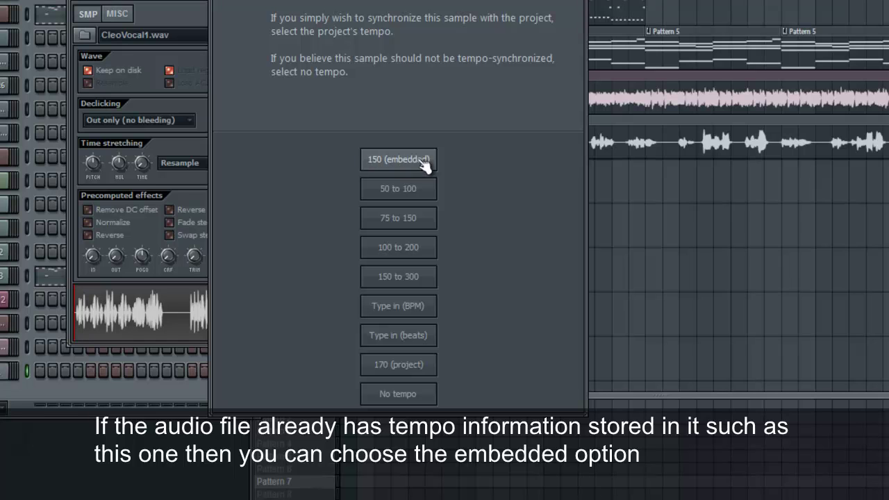
pyautogui.click(399, 312)
pyautogui.press('Escape')
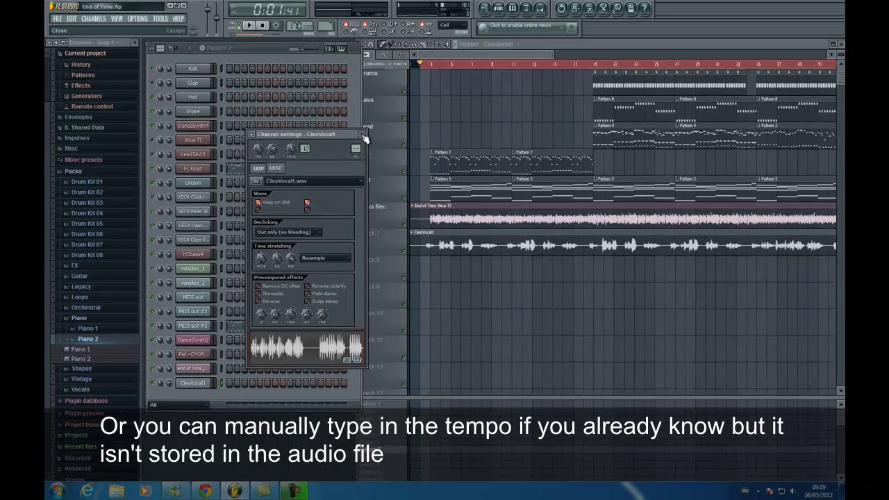
pyautogui.click(363, 136)
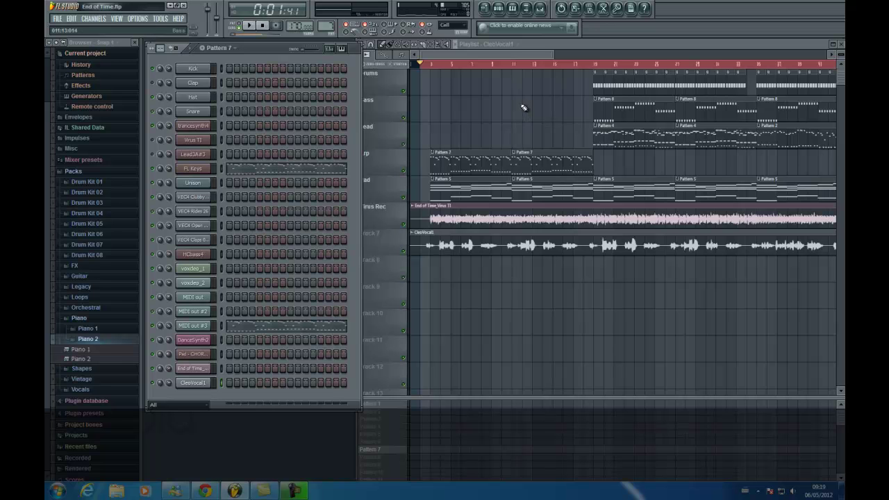
# Play back the stretched vocal and set the CleoVocal1 clip's time stretching mode to Monophonic
pyautogui.press('space')
pyautogui.click(194, 382)
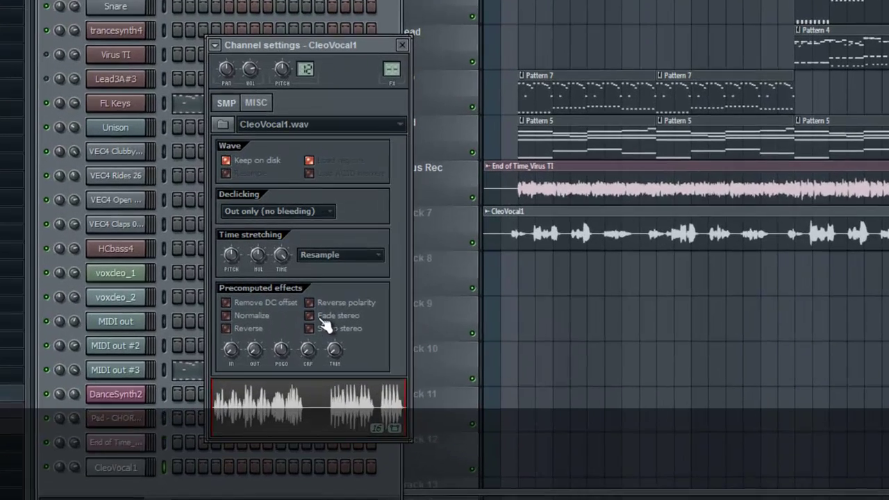
pyautogui.press('space')
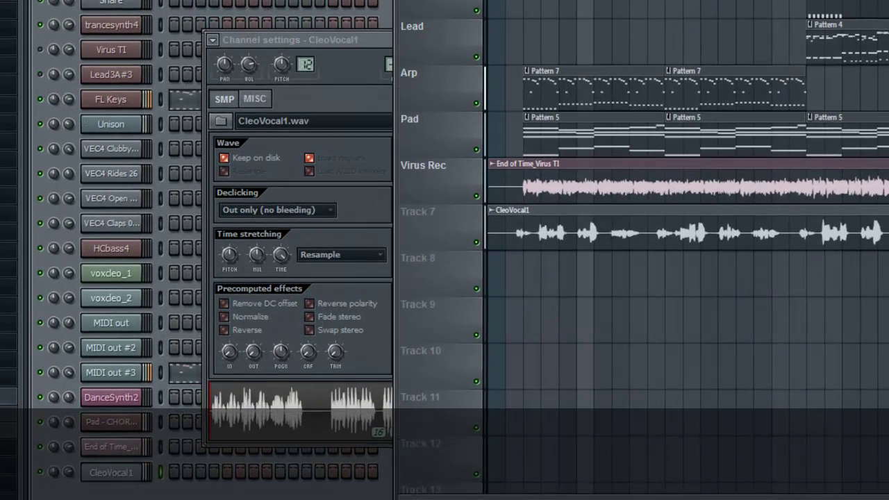
pyautogui.click(302, 40)
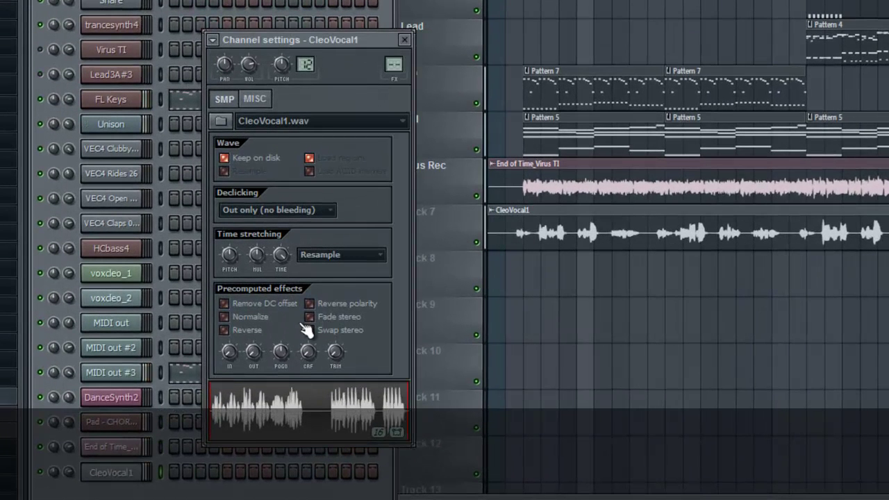
pyautogui.click(322, 256)
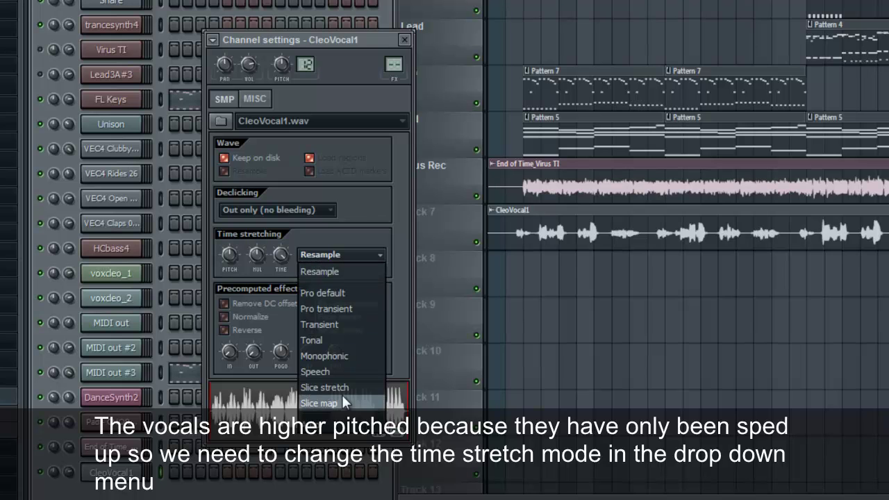
pyautogui.click(340, 355)
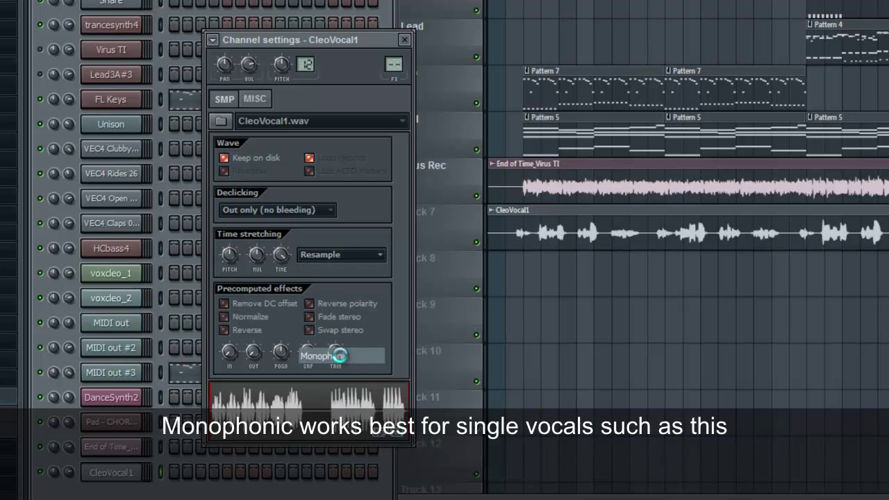
pyautogui.click(405, 40)
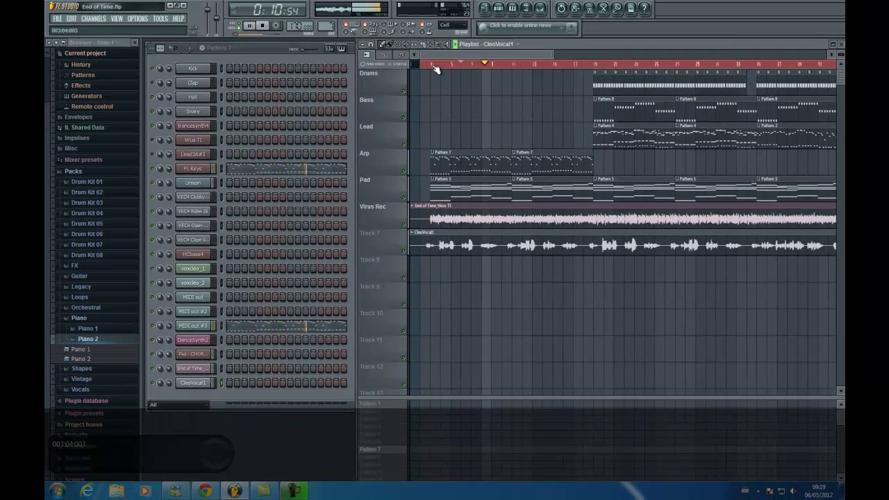
# Stop the playback check near bar 3 and set the playlist's grid snap to 1/2 step
pyautogui.click(429, 67)
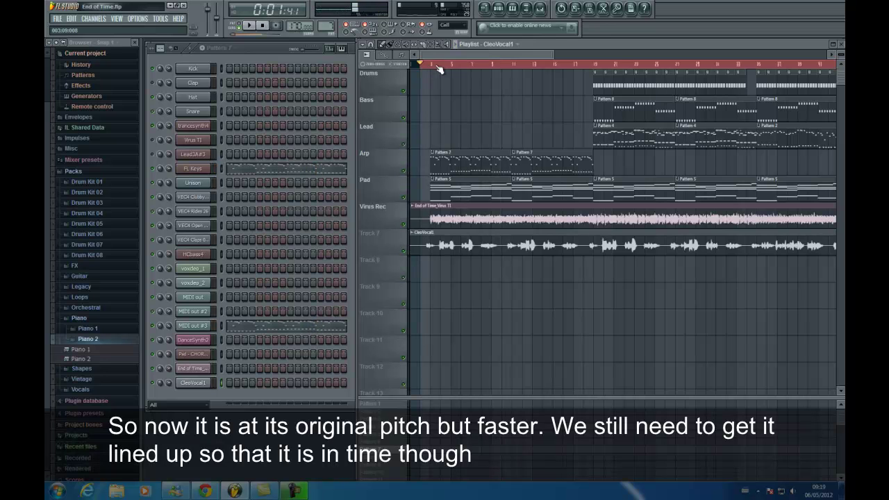
pyautogui.scroll(4, 434, 67)
pyautogui.moveTo(430, 56); pyautogui.dragTo(420, 57)
pyautogui.press('space')
pyautogui.click(450, 25)
pyautogui.click(451, 94)
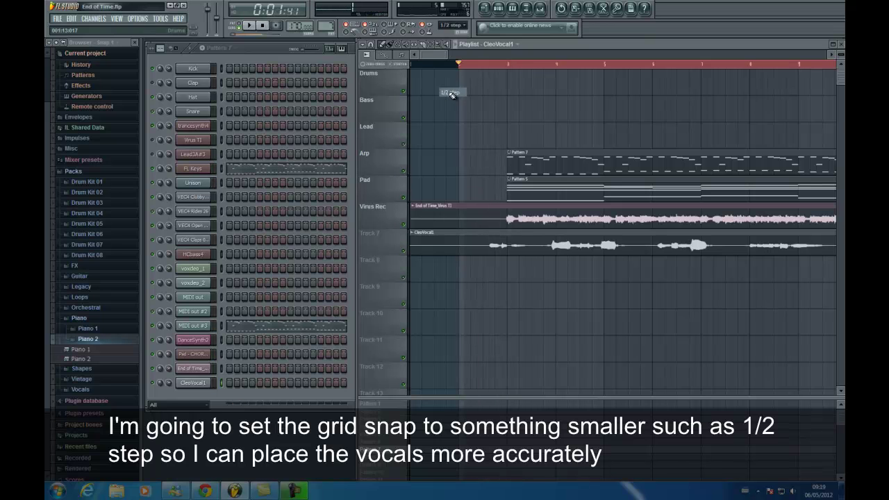
# Nudge the CleoVocal1 clip slightly later on Track 7, checking its timing against the music by playback
pyautogui.scroll(2, 491, 69)
pyautogui.moveTo(537, 247); pyautogui.dragTo(542, 248)
pyautogui.press('space')
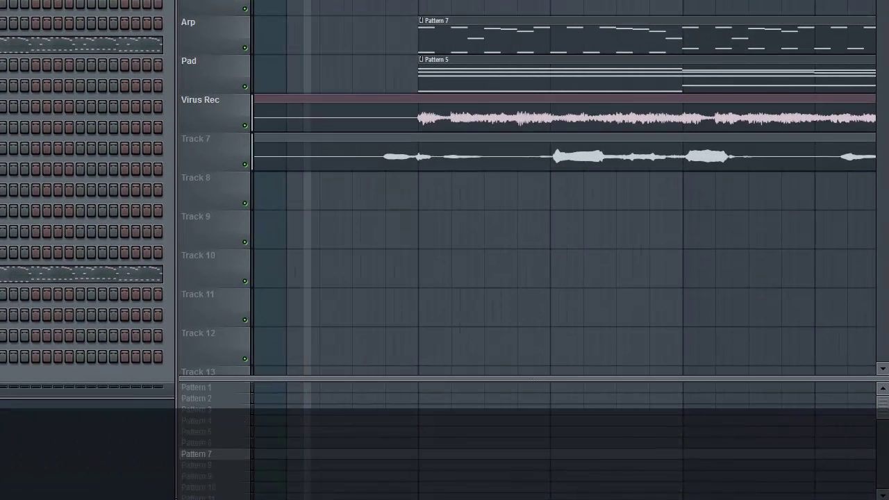
pyautogui.press('space')
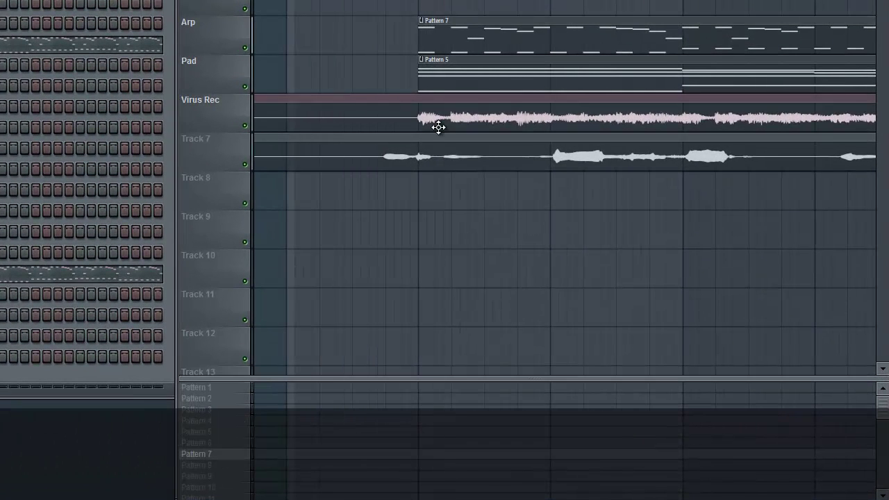
pyautogui.moveTo(428, 163); pyautogui.dragTo(437, 162)
pyautogui.press('space')
pyautogui.press('space')
pyautogui.press('space')
pyautogui.press('space')
pyautogui.press('space')
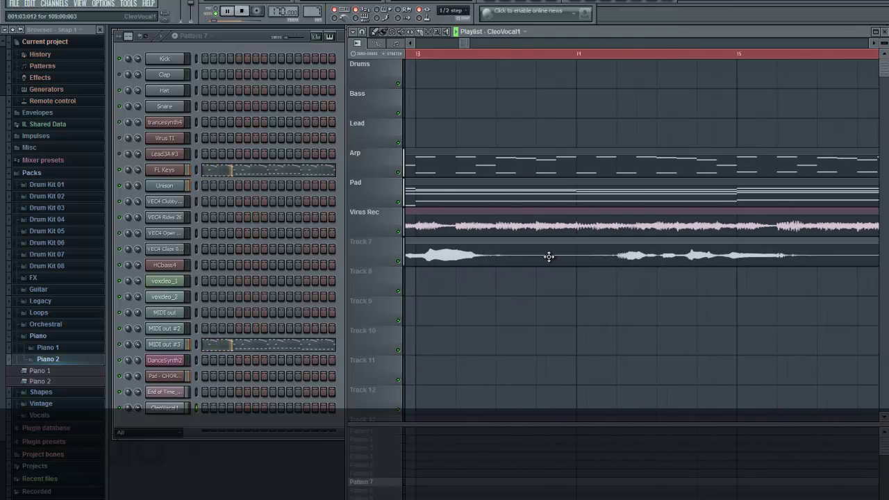
# Adjust the CleoVocal1 channel volume against the rest of the mix while the song plays
pyautogui.scroll(-5, 580, 56)
pyautogui.scroll(-3, 580, 55)
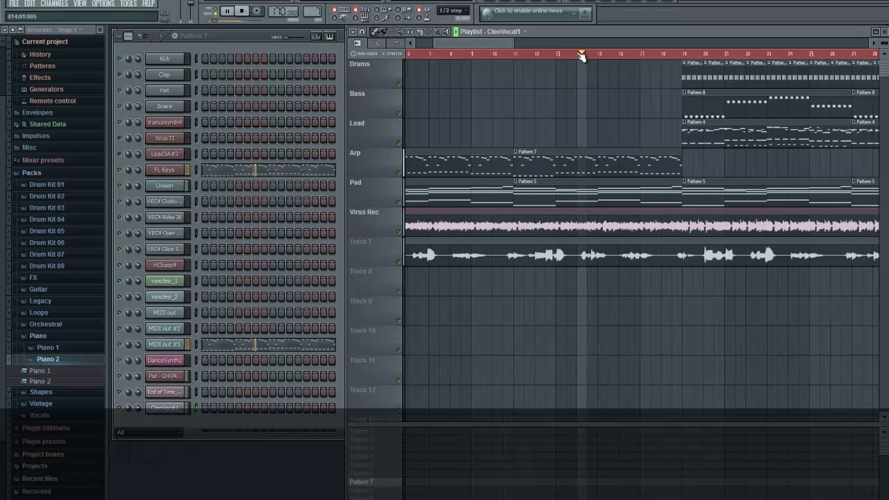
pyautogui.moveTo(493, 43); pyautogui.dragTo(510, 44)
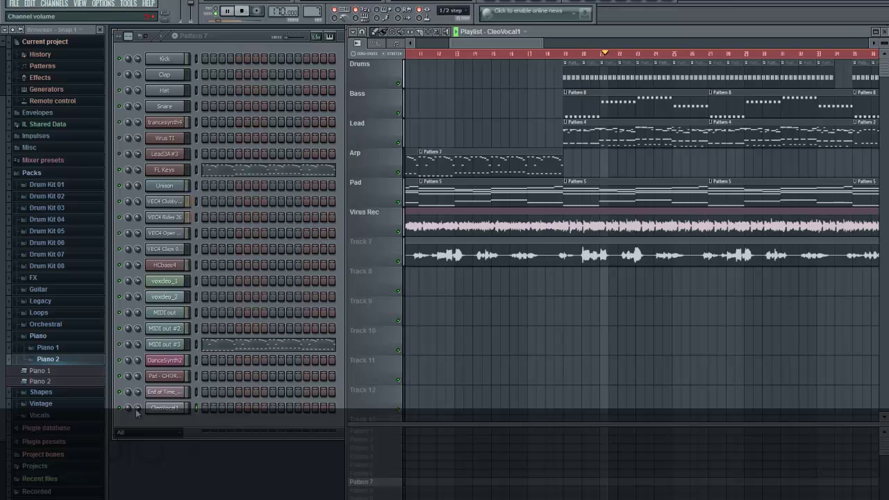
pyautogui.moveTo(139, 410); pyautogui.dragTo(140, 408)
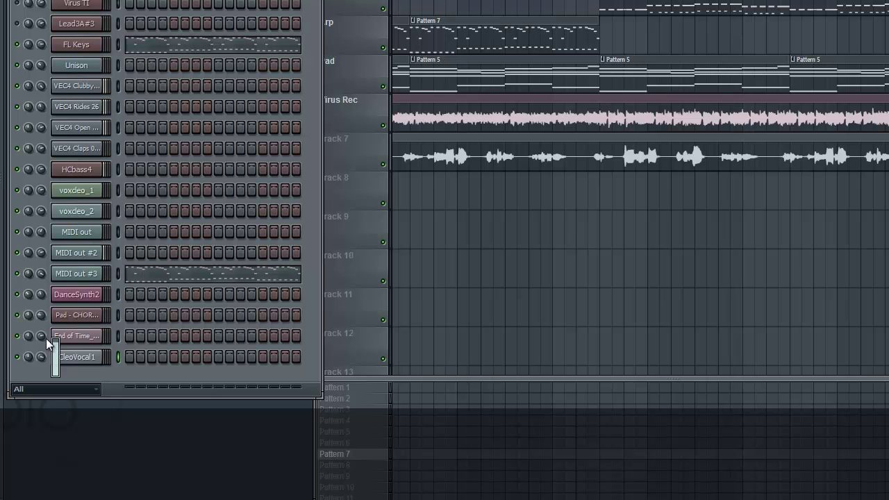
pyautogui.hscroll(-5, 639, 209)
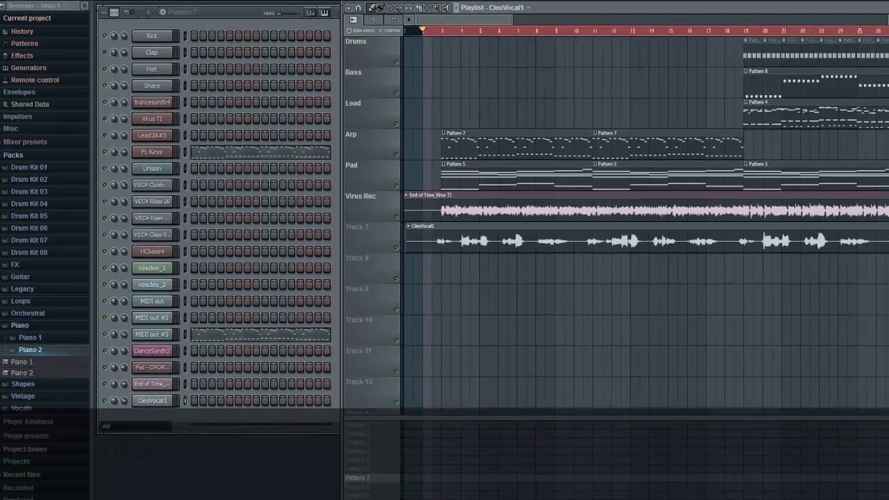
# Add another audio clip channel, load the CleoVocal2 sample into it and place the clip near the start of Track 8
pyautogui.click(54, 4)
pyautogui.moveTo(62, 13)
pyautogui.click(192, 60)
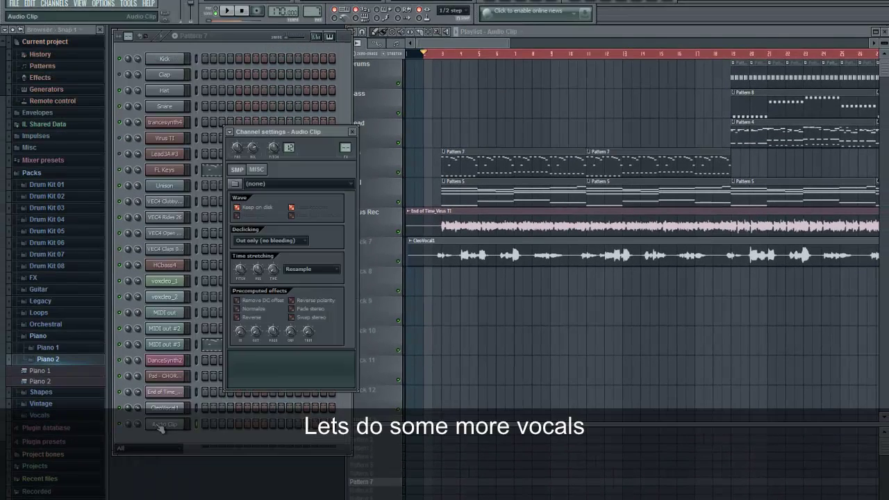
pyautogui.click(235, 183)
pyautogui.click(384, 150)
pyautogui.doubleClick(385, 151)
pyautogui.click(353, 132)
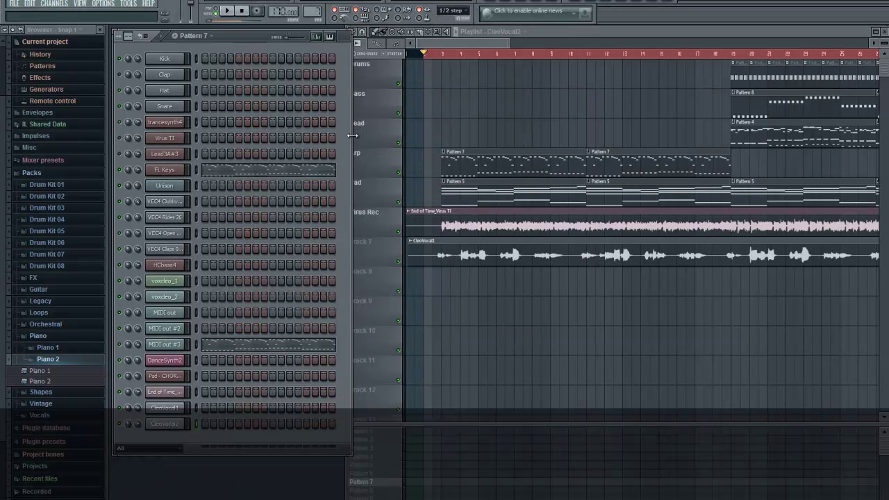
pyautogui.click(411, 282)
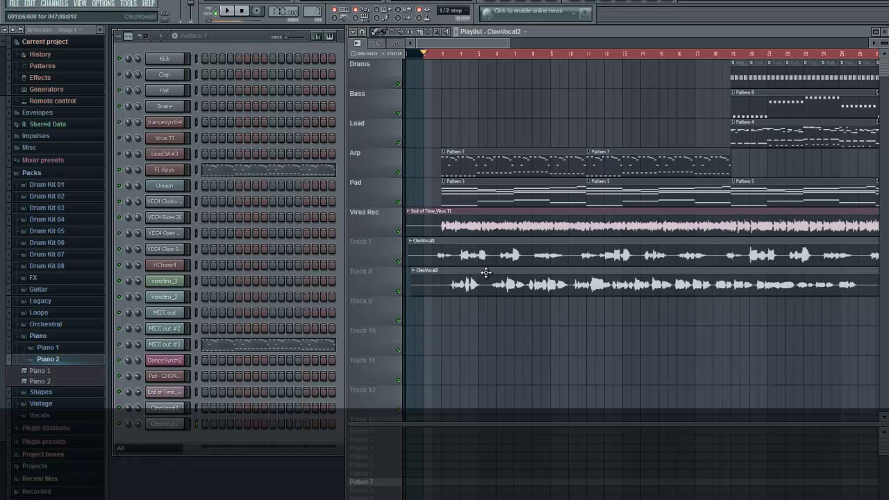
# Mute Track 7 and shift the CleoVocal2 clip on Track 8 a little under half a bar later, checking it by playback
pyautogui.click(396, 262)
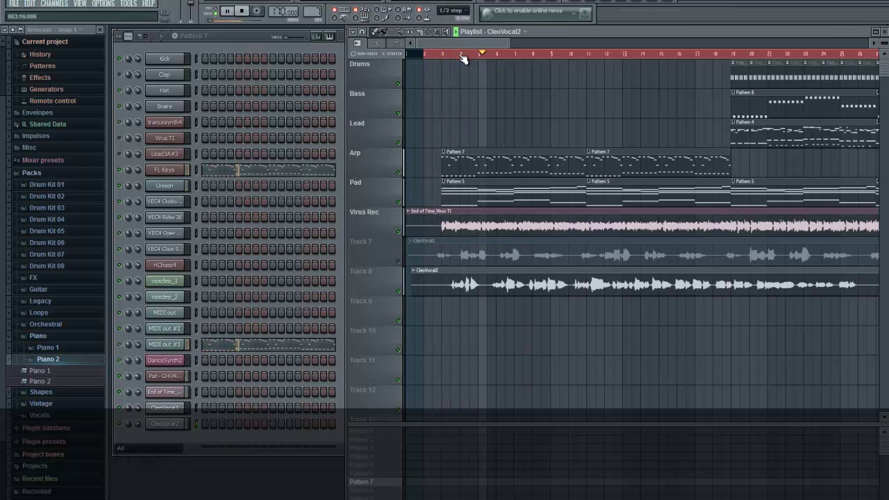
pyautogui.scroll(6, 464, 56)
pyautogui.press('space')
pyautogui.moveTo(439, 45); pyautogui.dragTo(422, 47)
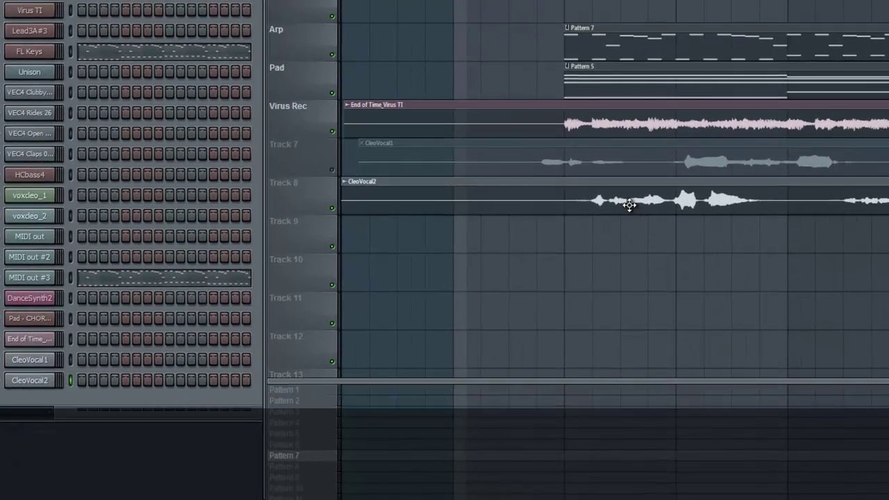
pyautogui.press('space')
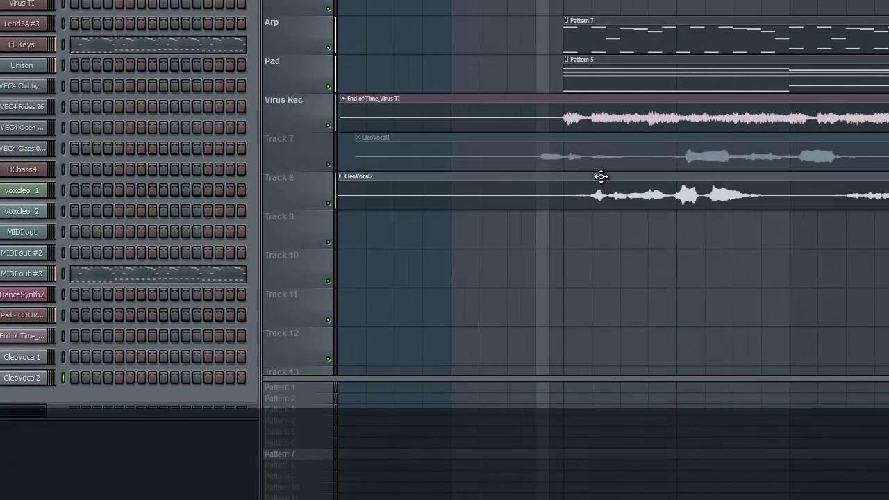
pyautogui.press('space')
pyautogui.moveTo(622, 189); pyautogui.dragTo(671, 202)
pyautogui.press('space')
pyautogui.press('space')
pyautogui.press('space')
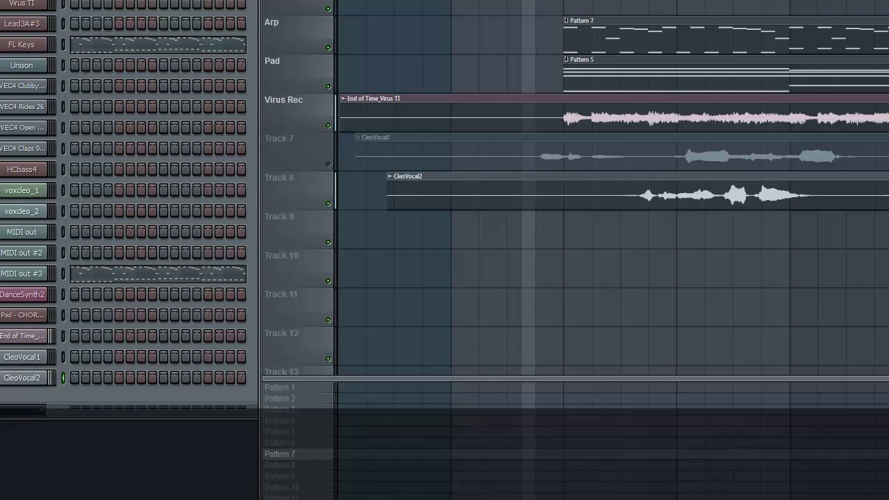
# Fine-tune the CleoVocal2 clip's timing by moving it about another half bar later on Track 8, replaying after each move
pyautogui.hscroll(3, 456, 148)
pyautogui.press('space')
pyautogui.moveTo(501, 196); pyautogui.dragTo(539, 196)
pyautogui.press('space')
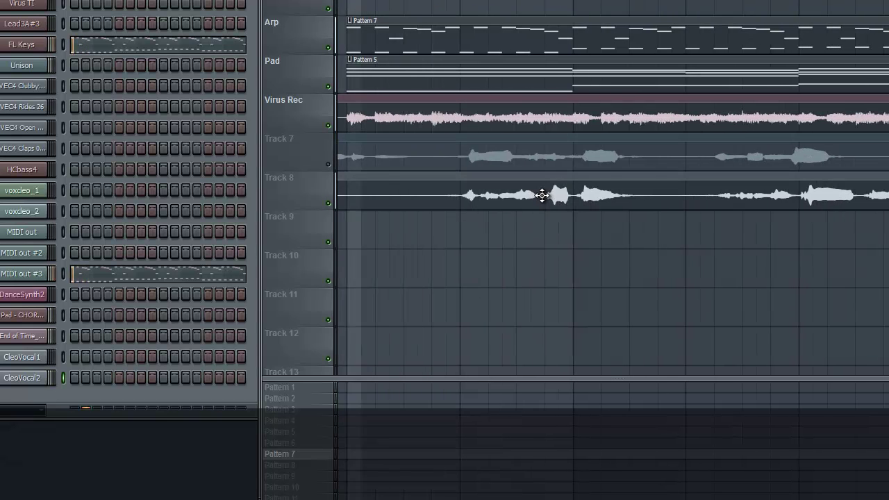
pyautogui.press('space')
pyautogui.moveTo(542, 195); pyautogui.dragTo(589, 193)
pyautogui.press('space')
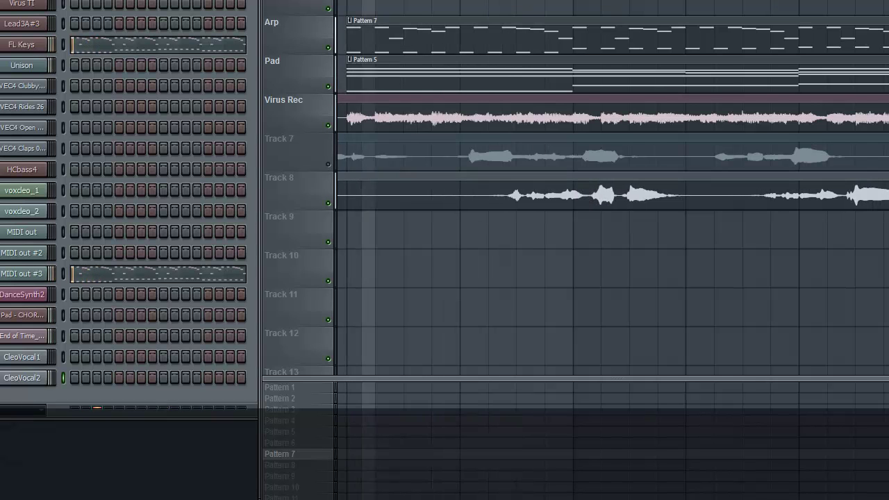
pyautogui.press('space')
pyautogui.moveTo(565, 201); pyautogui.dragTo(536, 202)
pyautogui.press('space')
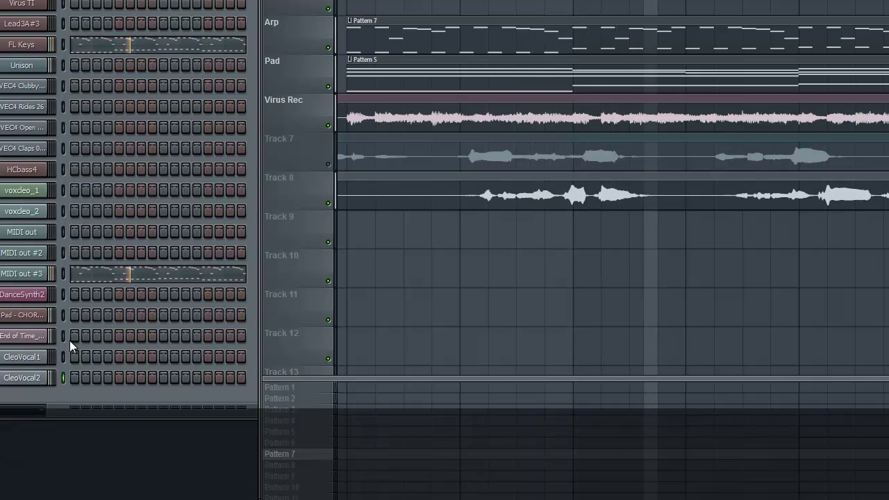
# Autodetect the CleoVocal2 sample's tempo in its time-stretching settings, keep the embedded 150 BPM, and replay the song
pyautogui.press('space')
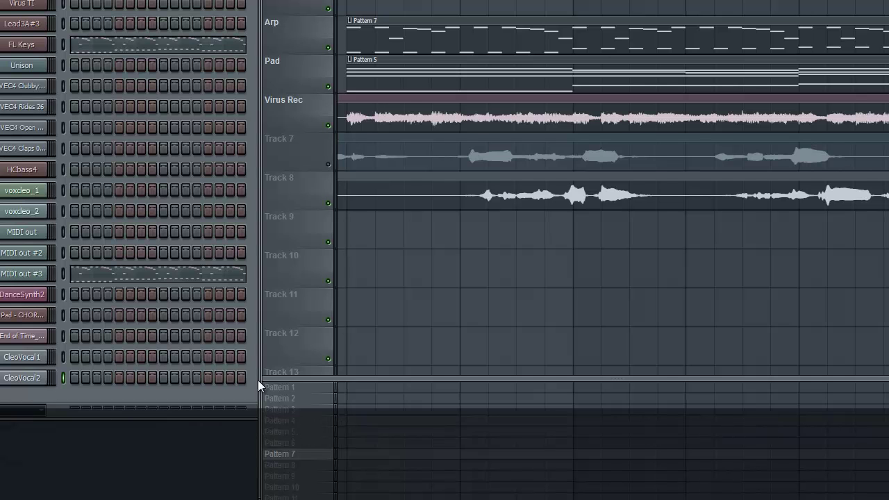
pyautogui.click(50, 378)
pyautogui.rightClick(162, 180)
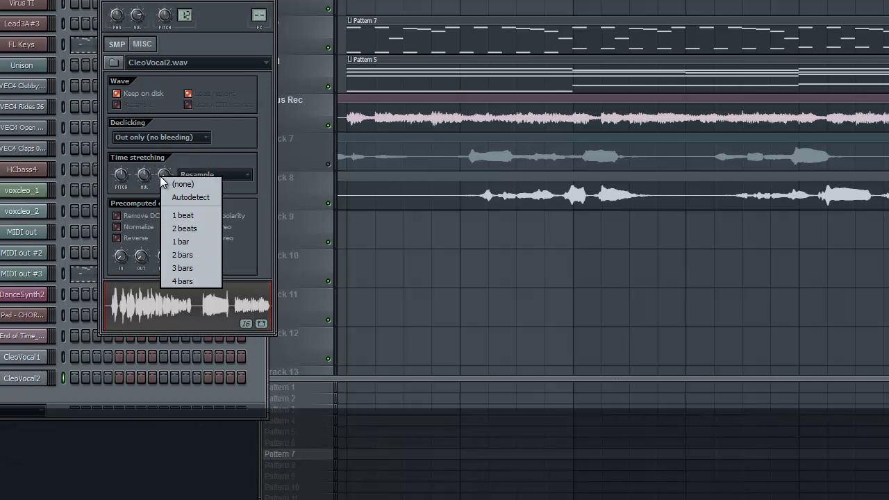
pyautogui.click(186, 195)
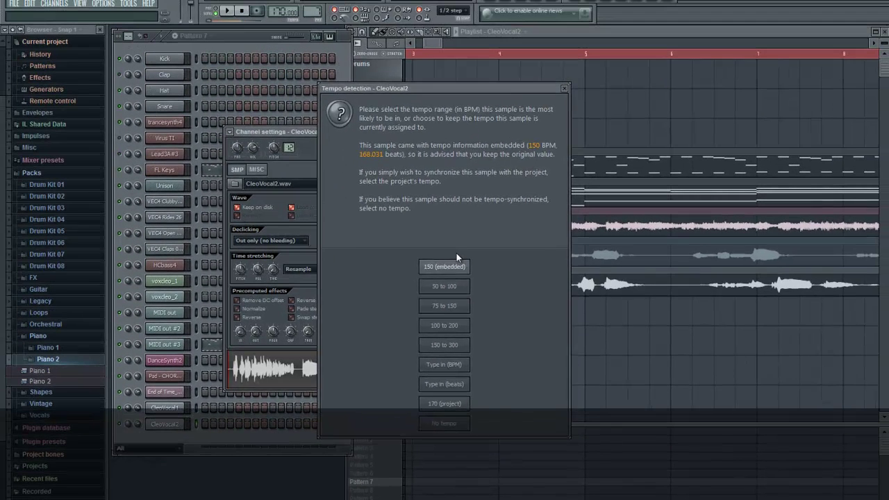
pyautogui.click(405, 168)
pyautogui.click(471, 54)
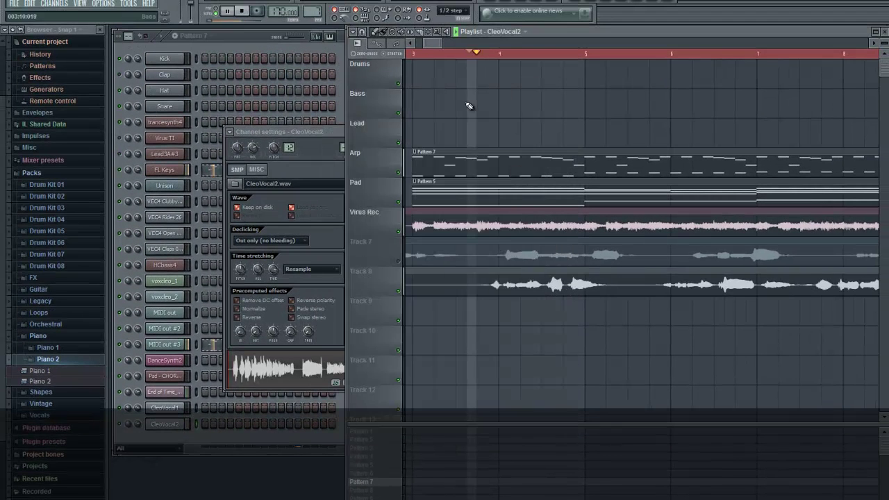
# Set CleoVocal2's time-stretching method to Monophonic, close the channel settings and listen to the result
pyautogui.click(299, 269)
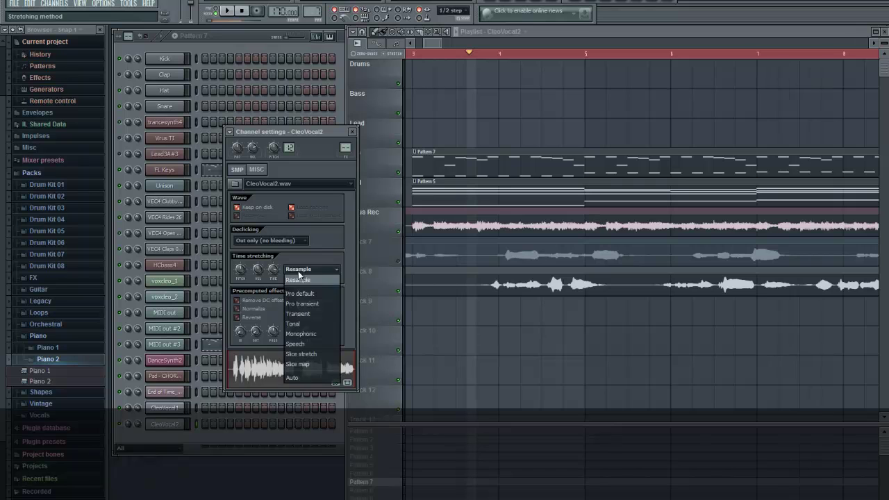
pyautogui.click(324, 333)
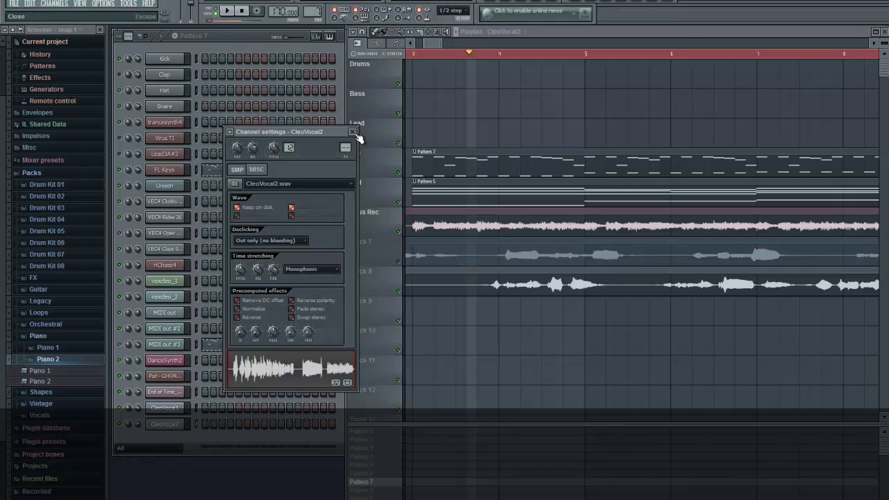
pyautogui.click(353, 132)
pyautogui.press('space')
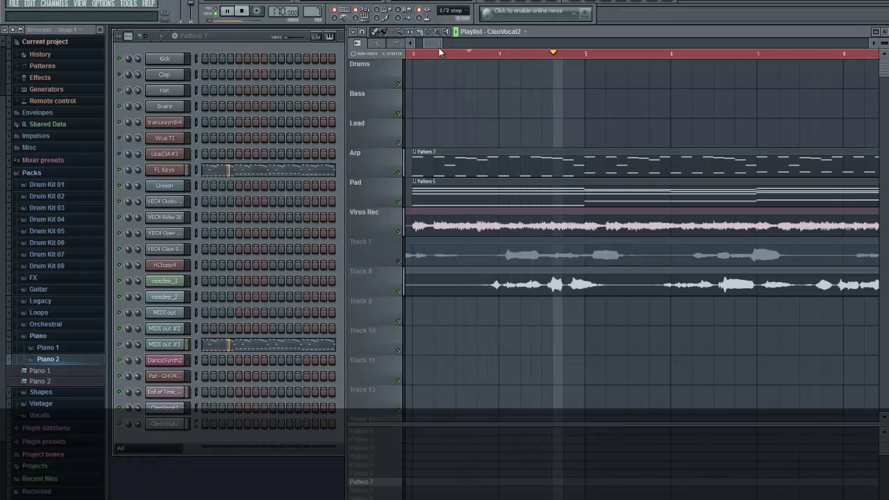
# Realign the CleoVocal2 clip on Track 8 by ear during playback so that it starts shortly after bar 2
pyautogui.moveTo(435, 42); pyautogui.dragTo(429, 43)
pyautogui.press('space')
pyautogui.click(637, 298)
pyautogui.press('space')
pyautogui.rightClick(636, 300)
pyautogui.press('space')
pyautogui.moveTo(631, 287); pyautogui.dragTo(640, 282)
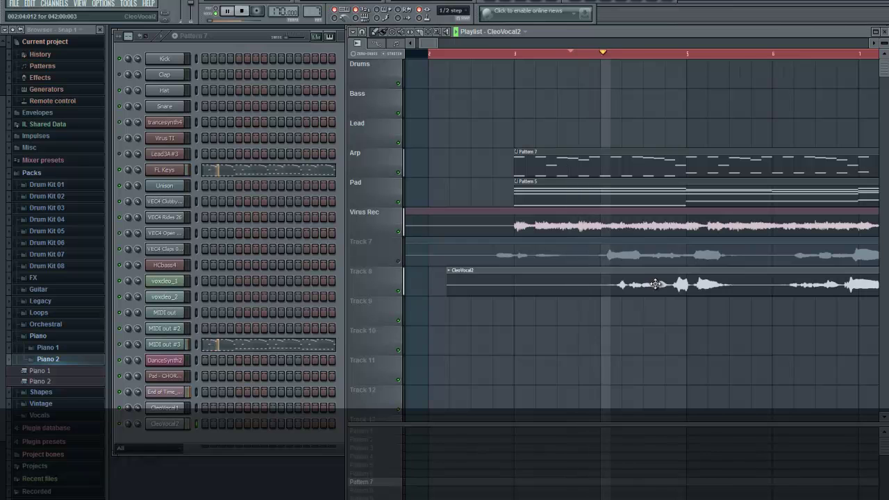
pyautogui.press('space')
pyautogui.press('space')
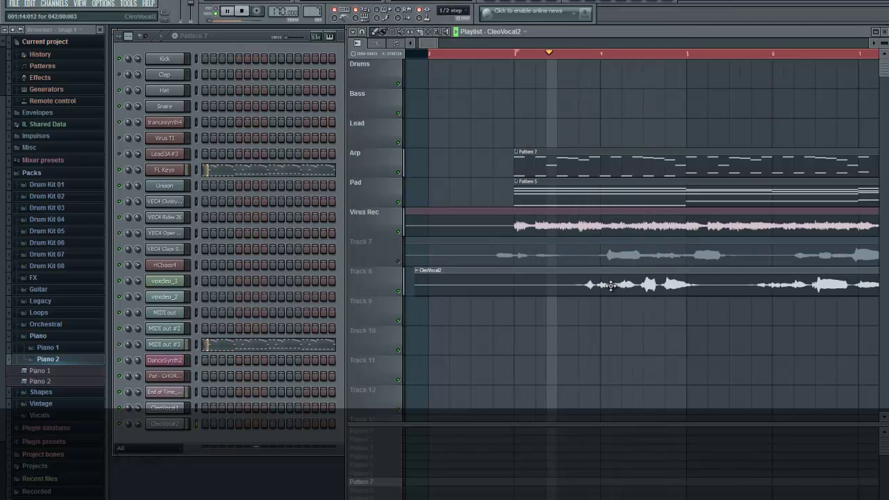
pyautogui.moveTo(610, 286); pyautogui.dragTo(638, 281)
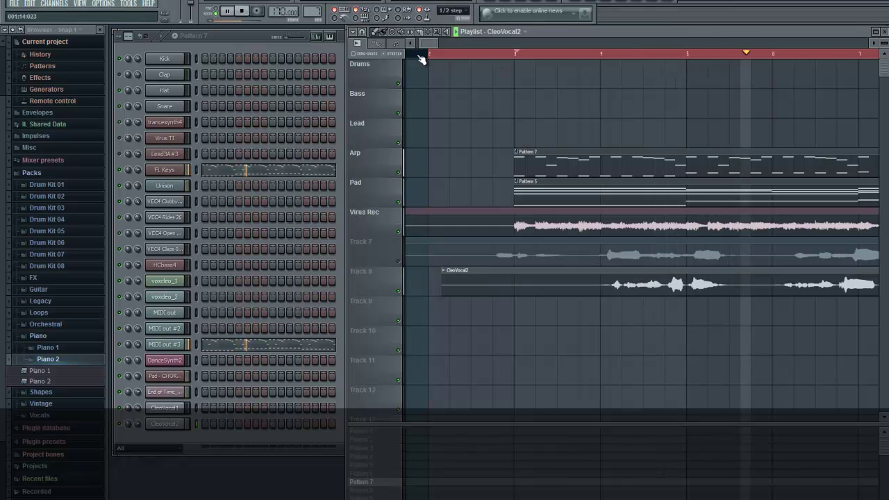
# Play sections throughout the arrangement to check the CleoVocal2 vocal's timing against the music up to the end of the clip
pyautogui.moveTo(430, 43); pyautogui.dragTo(435, 43)
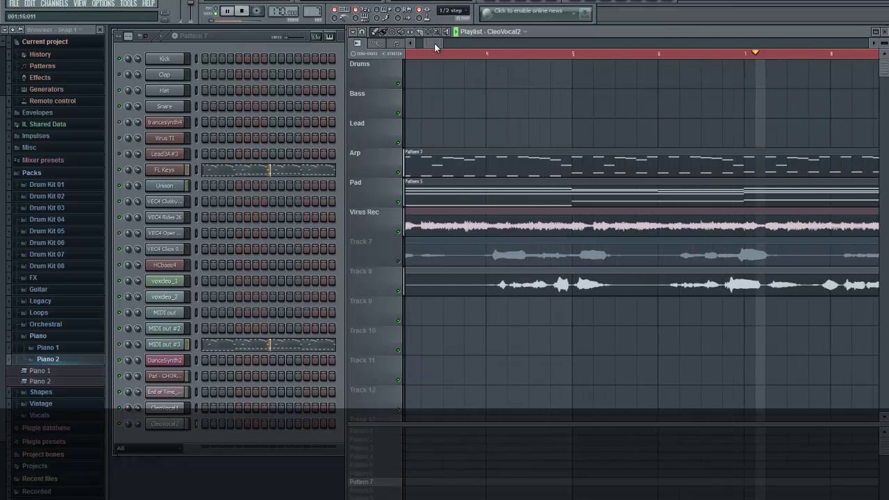
pyautogui.moveTo(434, 41); pyautogui.dragTo(411, 62)
pyautogui.press('space')
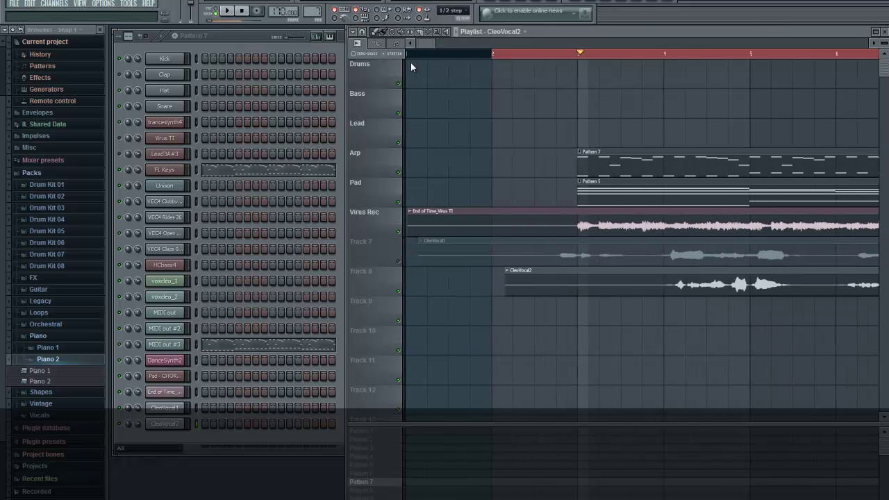
pyautogui.press('space')
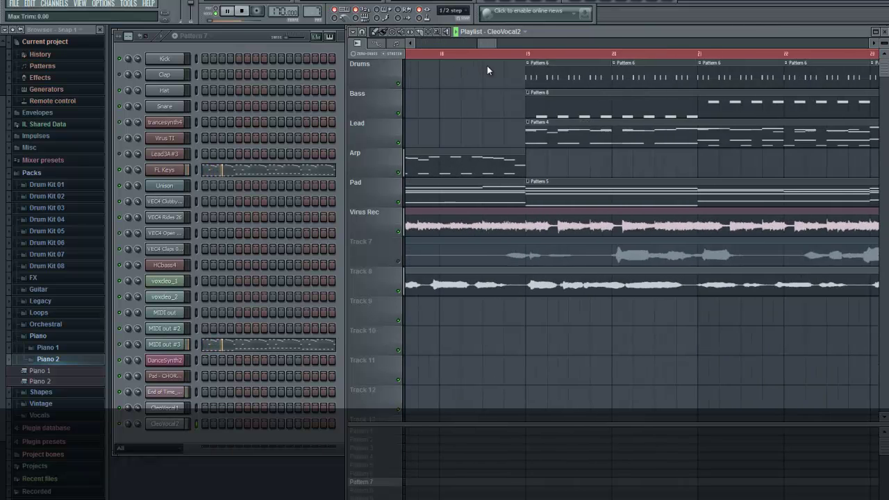
pyautogui.press('space')
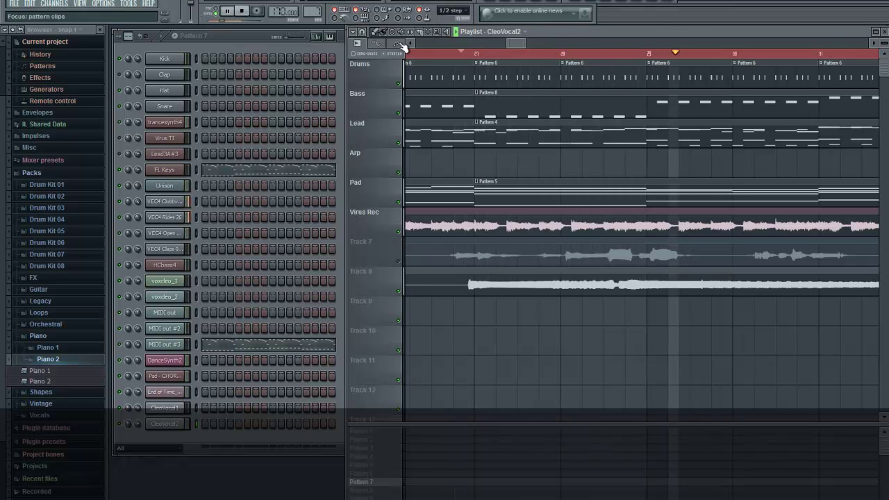
pyautogui.moveTo(516, 40); pyautogui.dragTo(538, 44)
pyautogui.scroll(-5, 540, 55)
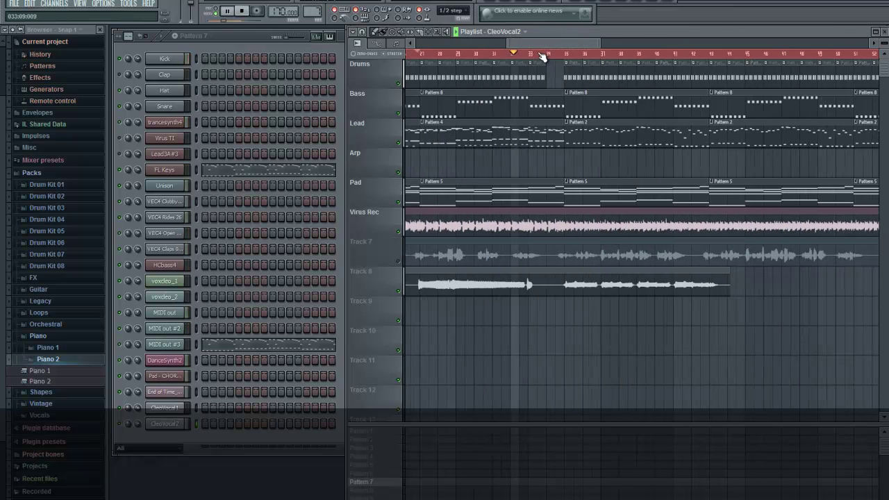
# Set the snap to Cell, slice the CleoVocal2 clip midway through bar 34 and delete the part before the cut
pyautogui.click(456, 11)
pyautogui.click(445, 32)
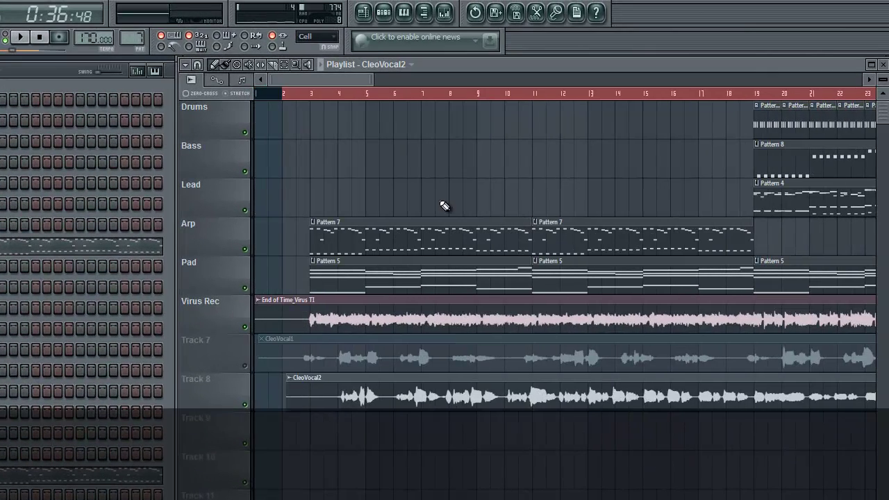
pyautogui.moveTo(351, 78); pyautogui.dragTo(459, 94)
pyautogui.click(543, 94)
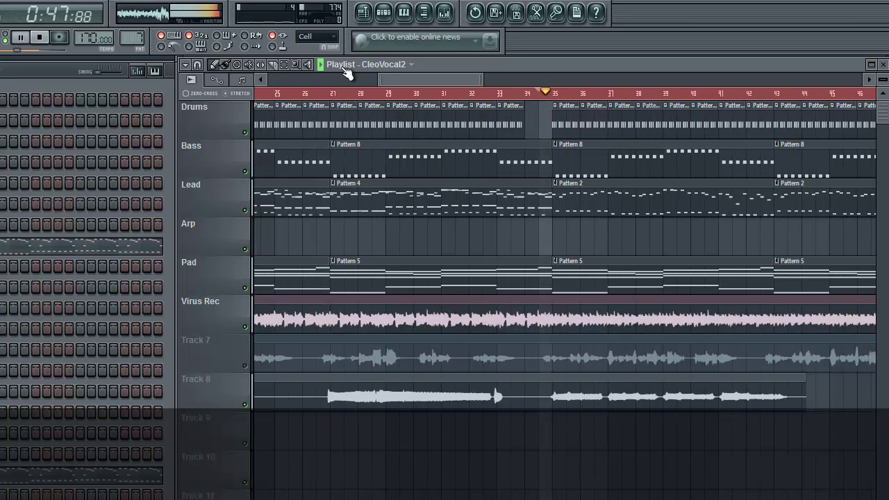
pyautogui.click(284, 65)
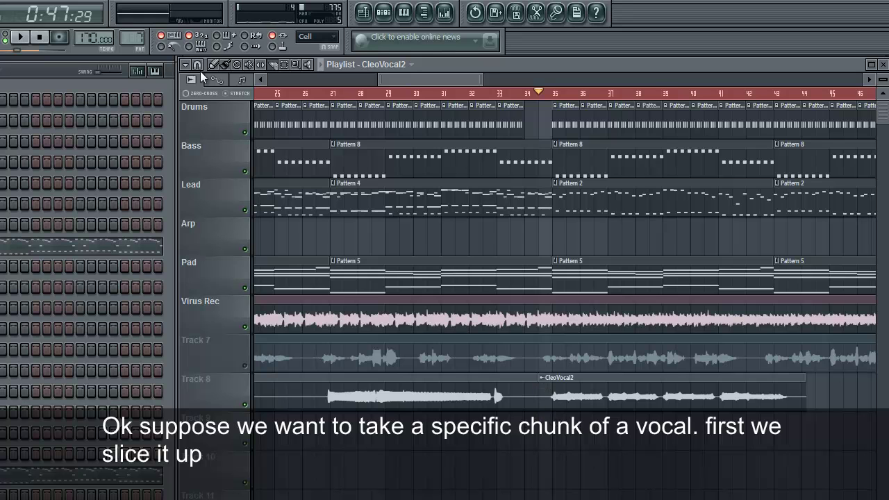
pyautogui.rightClick(448, 402)
# Move the remaining CleoVocal2 chunk on Track 8 back to midway through bar 2 and set the snap to 1/2 step
pyautogui.moveTo(589, 404); pyautogui.dragTo(349, 389)
pyautogui.hscroll(-10, 590, 403)
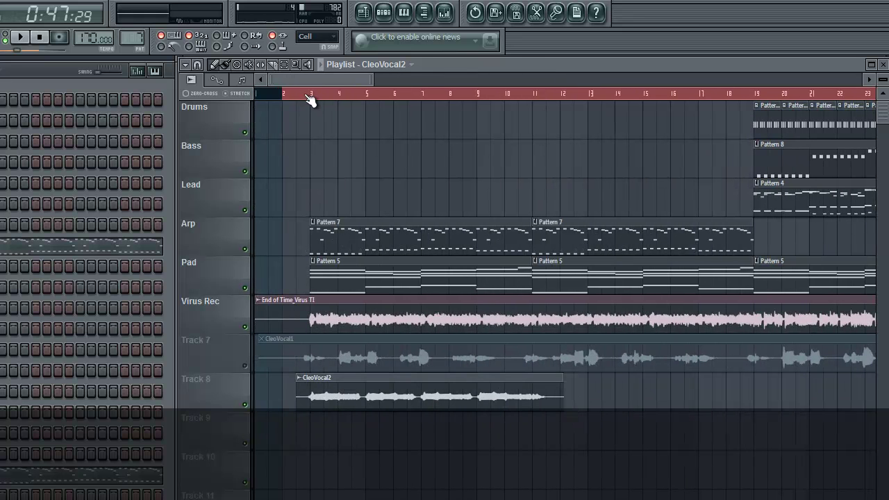
pyautogui.scroll(6, 310, 101)
pyautogui.click(317, 37)
pyautogui.click(314, 135)
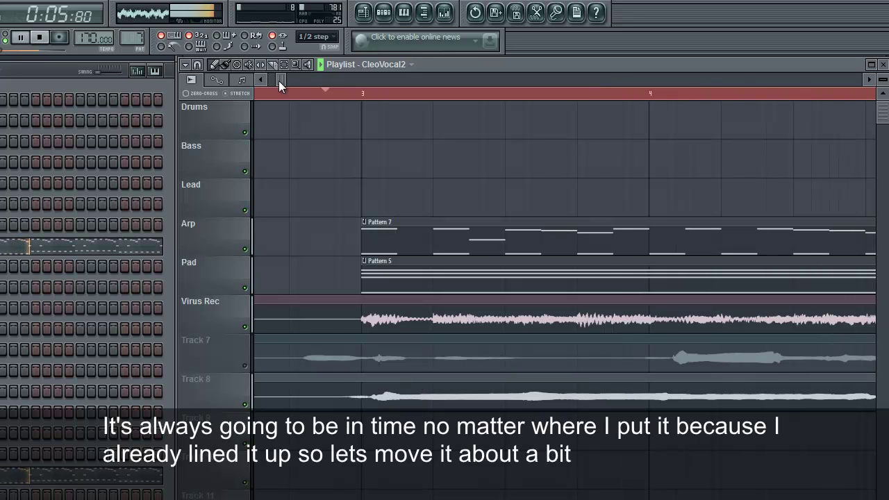
# Move the CleoVocal2 chunk to midway through bar 18, ahead of the drum entry, fine-tuning its position by ear during playback
pyautogui.moveTo(373, 399); pyautogui.dragTo(551, 401)
pyautogui.press('space')
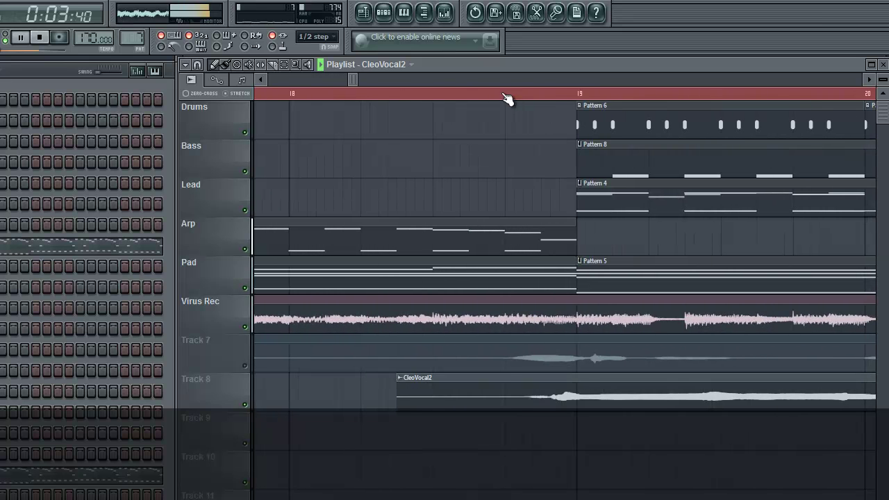
pyautogui.moveTo(611, 399); pyautogui.dragTo(616, 401)
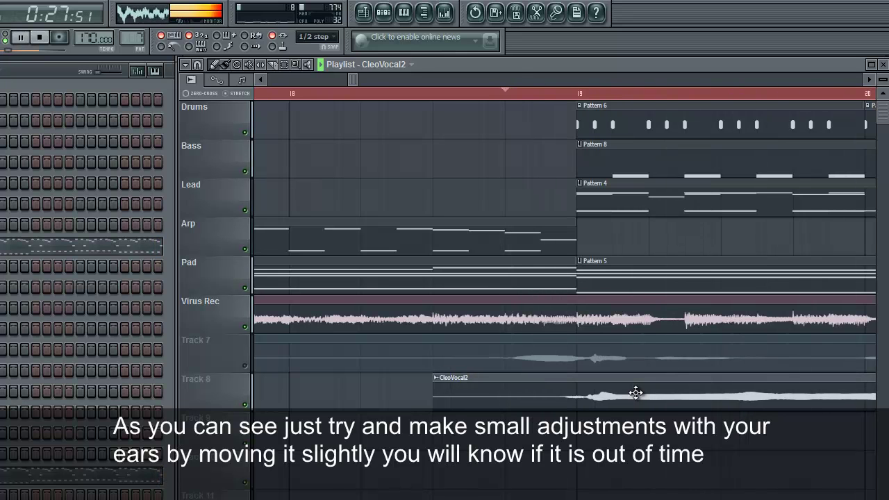
pyautogui.moveTo(352, 79); pyautogui.dragTo(354, 80)
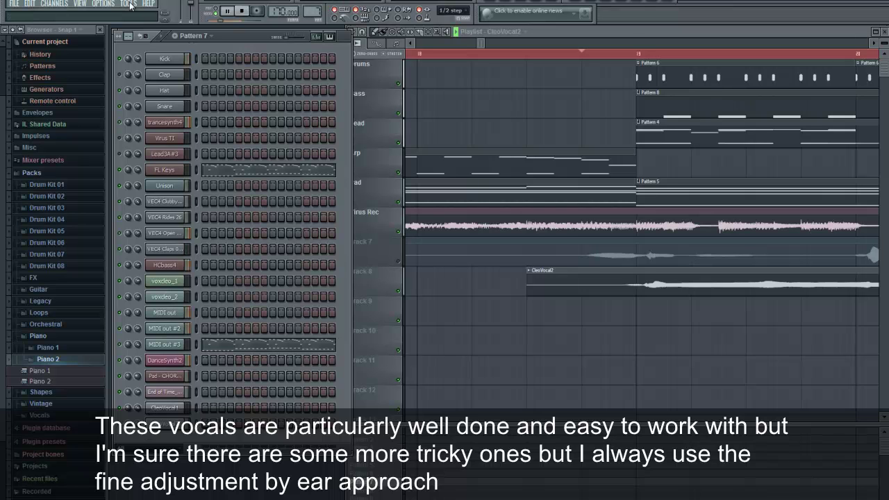
# Open the choices for the global snap-to-grid setting
pyautogui.click(456, 14)
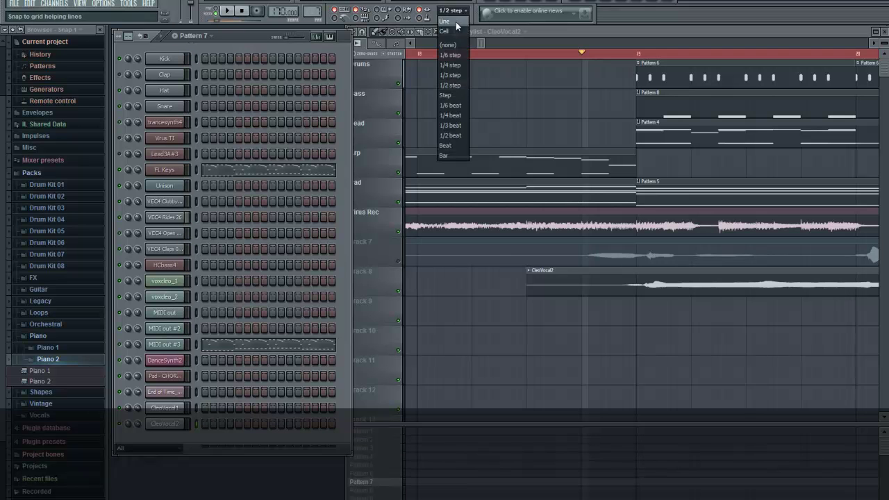